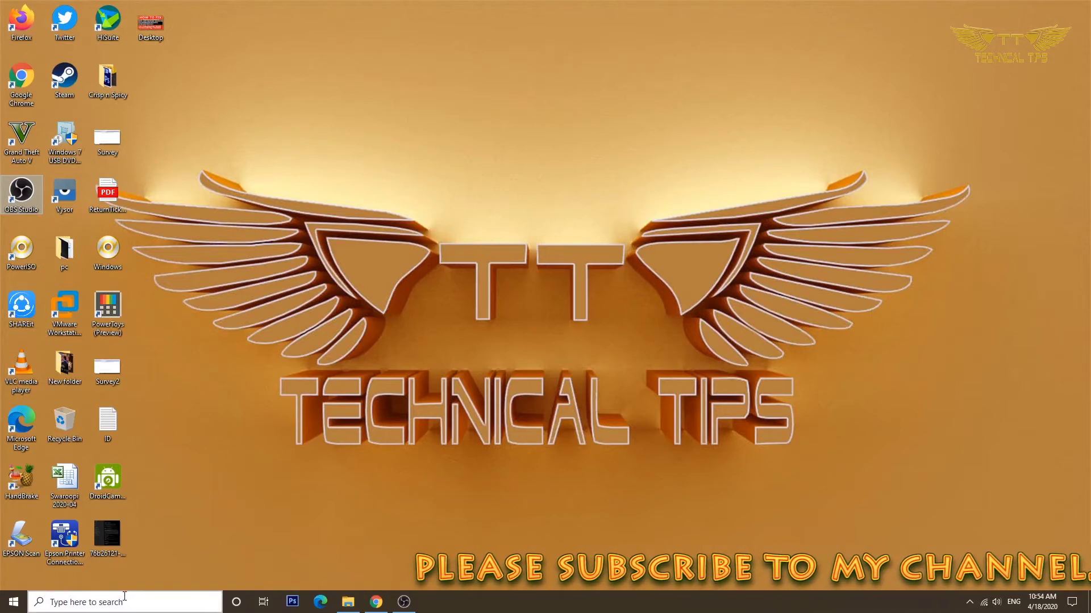
Find 'store' in Windows Search, launch Microsoft Store, and start a Store search
{"action": "left_click", "coordinate": [125, 598]}
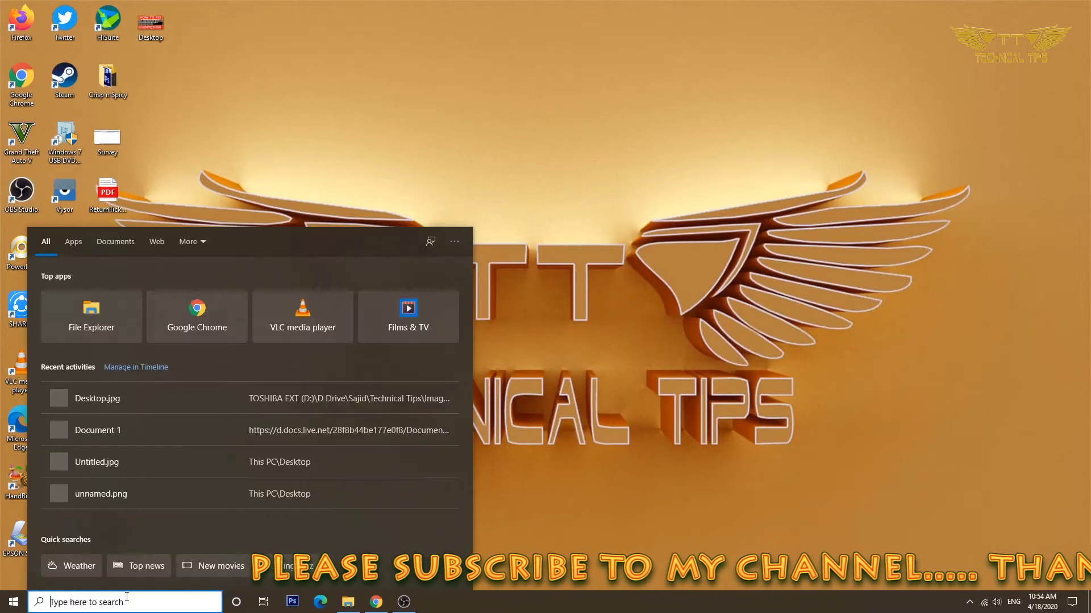
{"action": "type", "text": "st"}
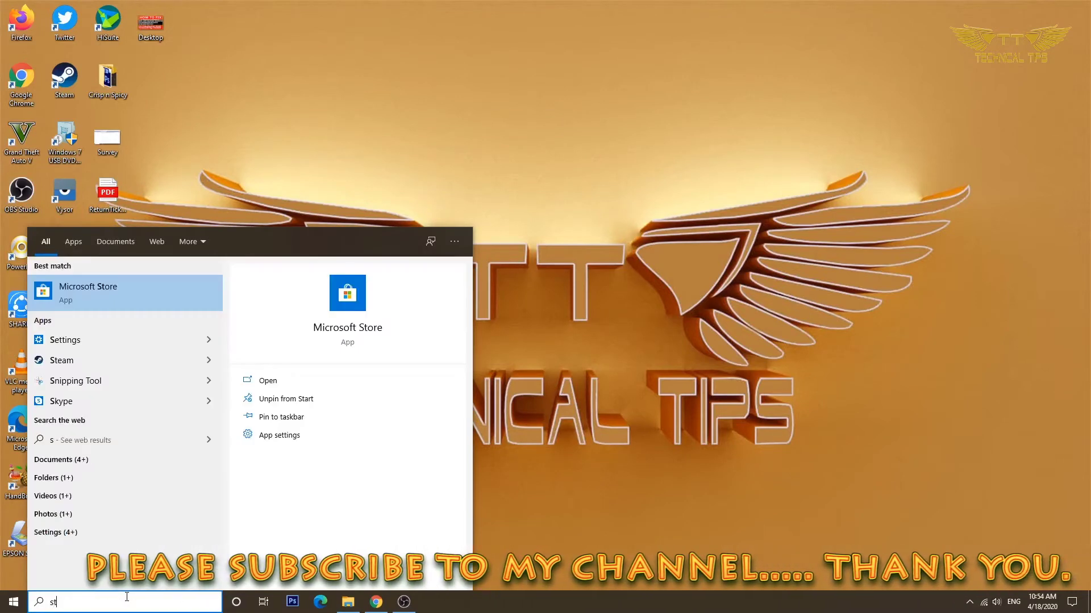
{"action": "type", "text": "ore"}
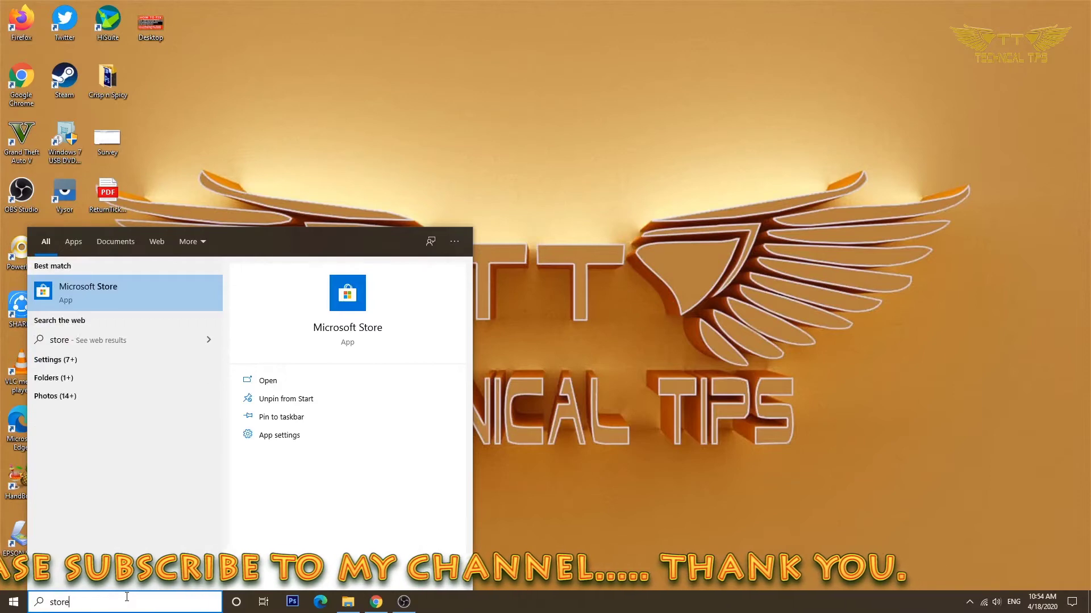
{"action": "left_click", "coordinate": [361, 326]}
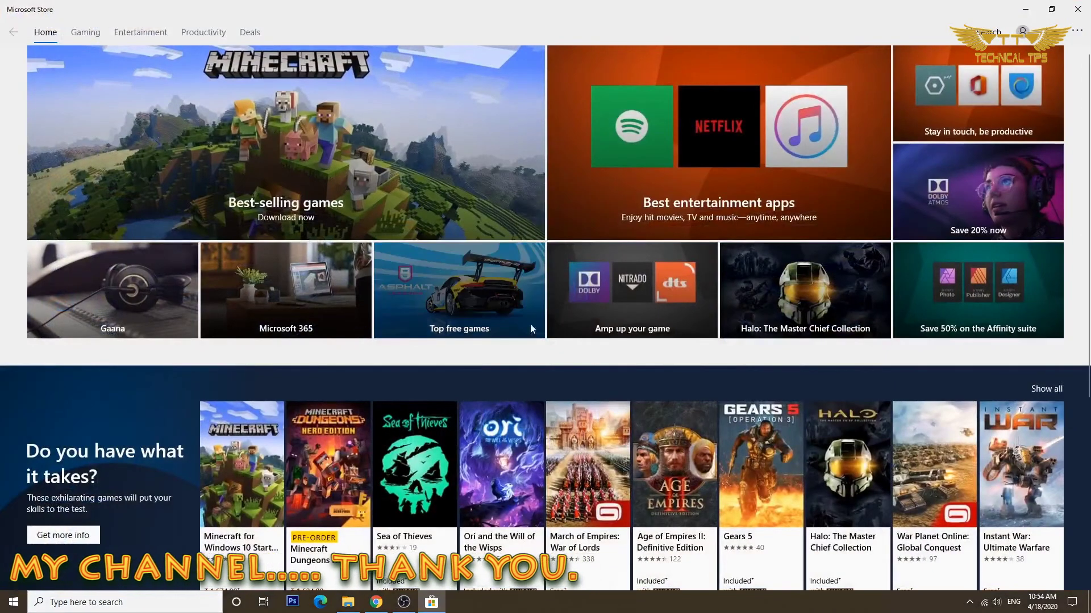
{"action": "left_click", "coordinate": [989, 42]}
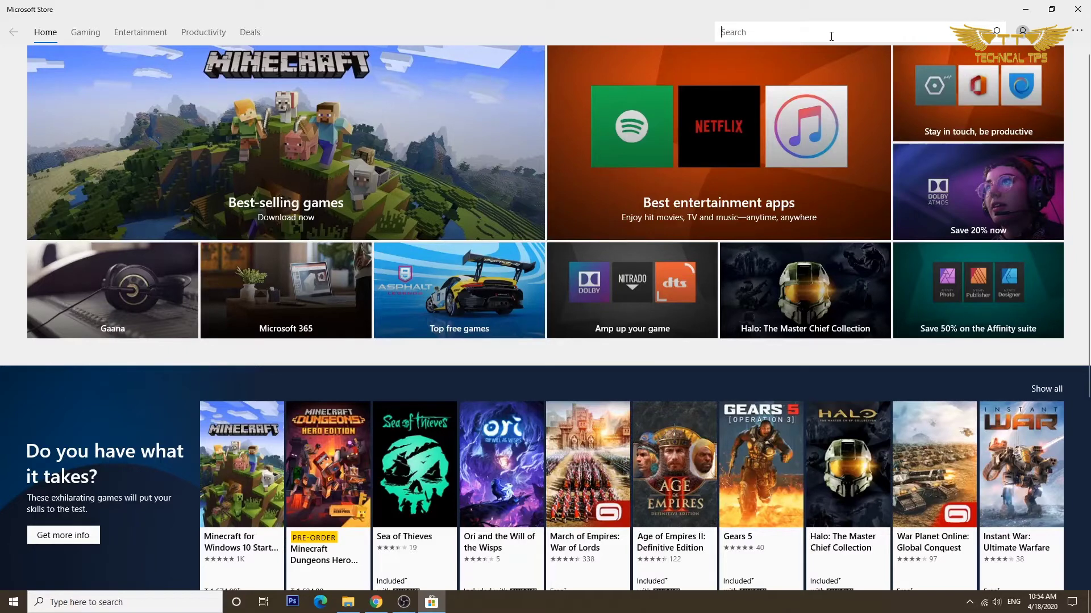
{"action": "type", "text": "xodo"}
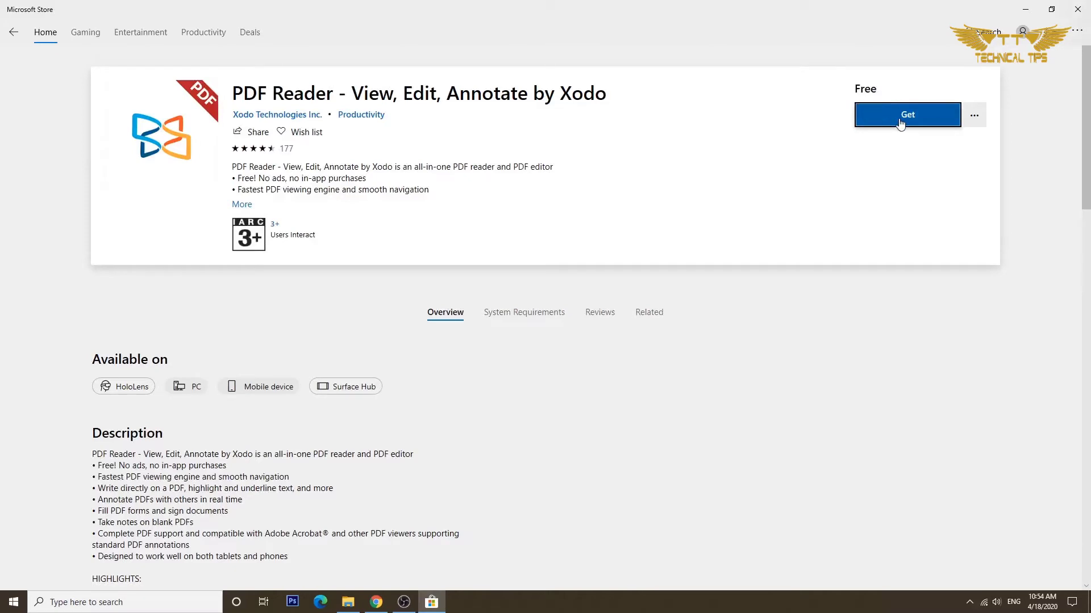
Get the free PDF Reader by Xodo app from its Store page
{"action": "left_click", "coordinate": [903, 123]}
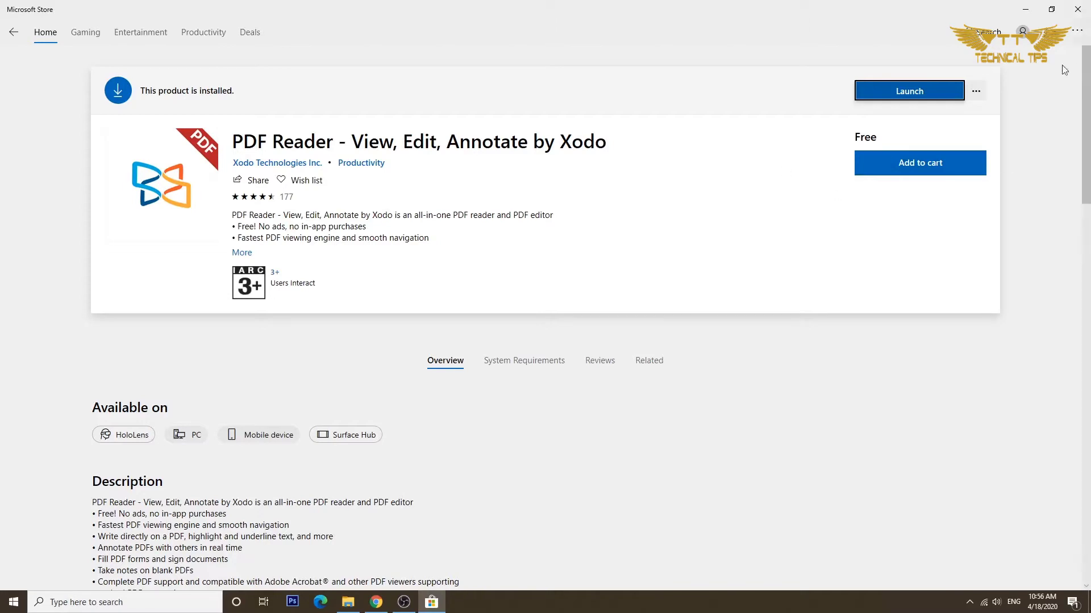
Launch Xodo PDF Reader, close Microsoft Store, and maximize the reader window
{"action": "left_click", "coordinate": [937, 91]}
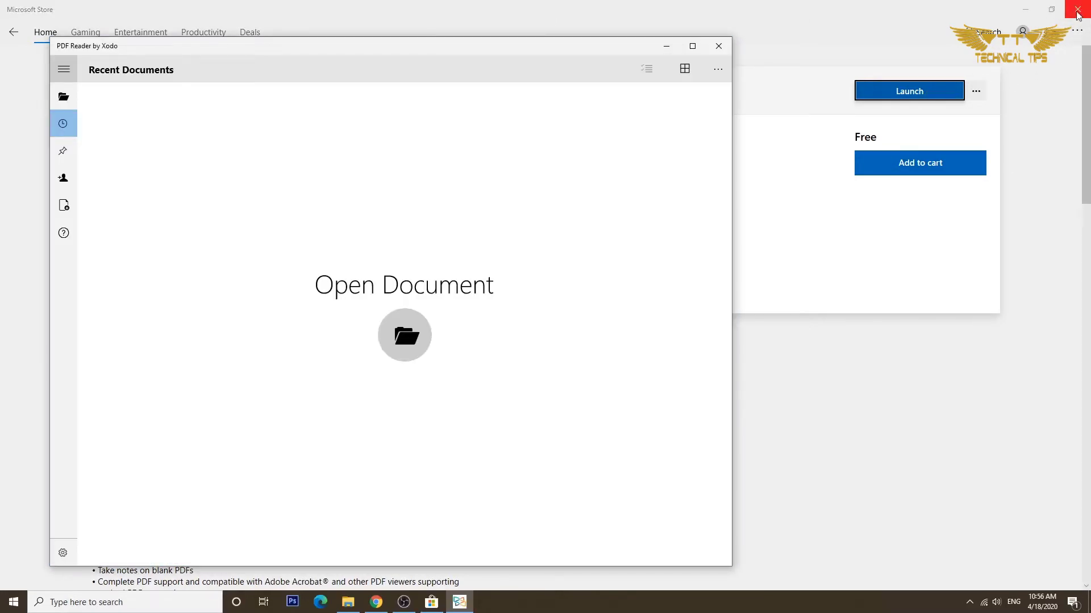
{"action": "left_click", "coordinate": [1078, 11]}
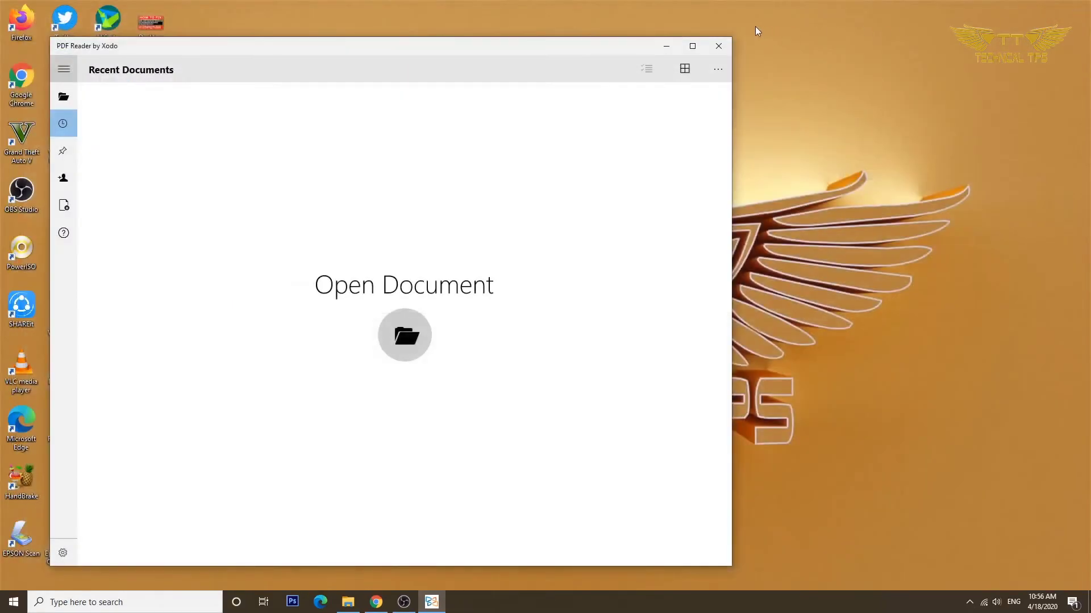
{"action": "left_click", "coordinate": [692, 47]}
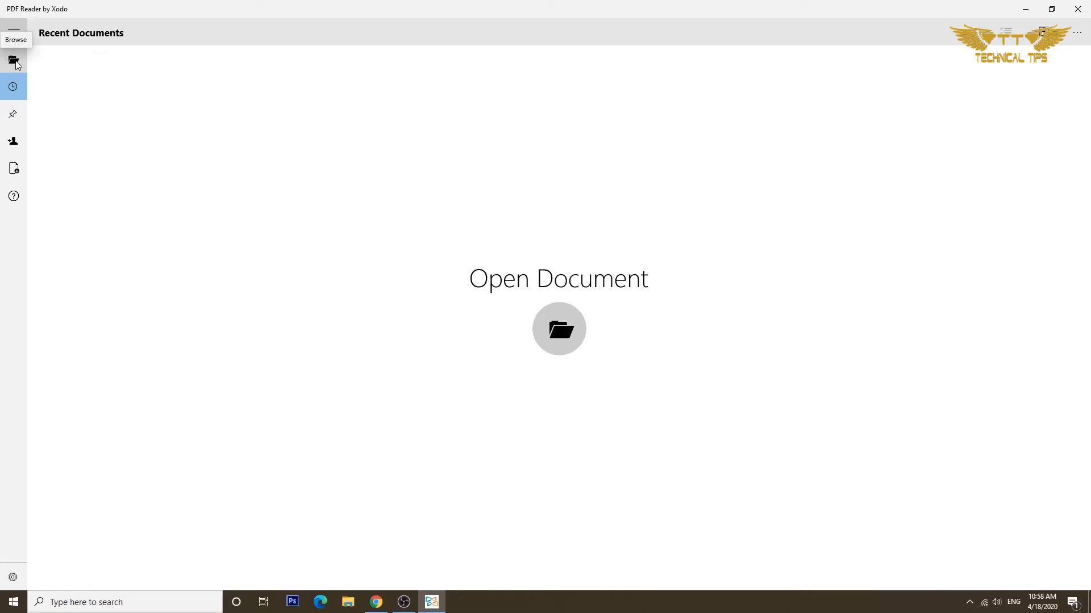
Browse to AllDocs on the Desktop, cancel the dialog, and minimize Xodo
{"action": "left_click", "coordinate": [15, 65]}
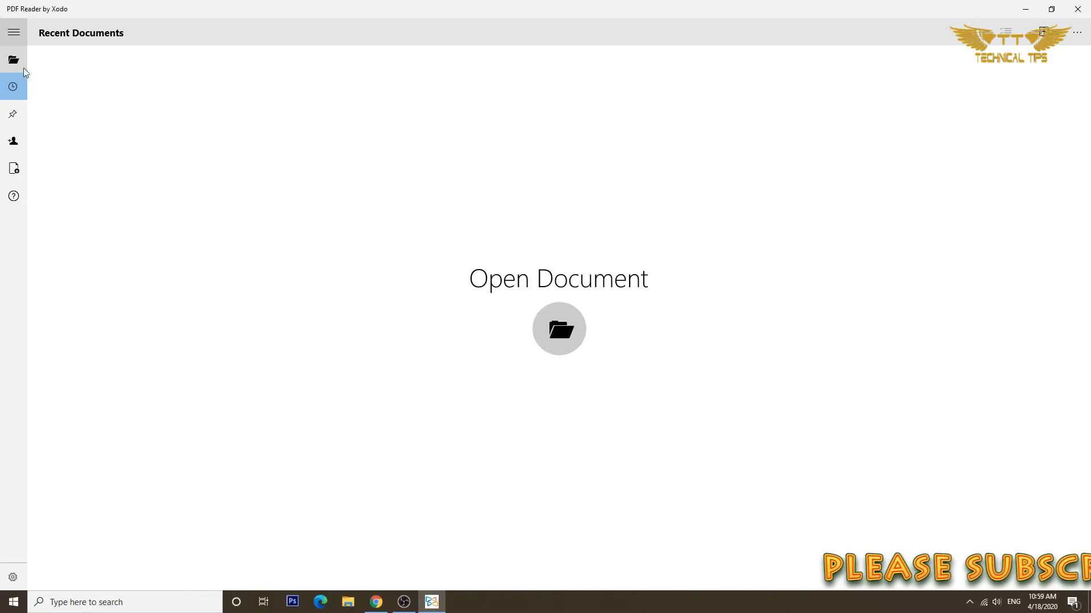
{"action": "left_click", "coordinate": [563, 326]}
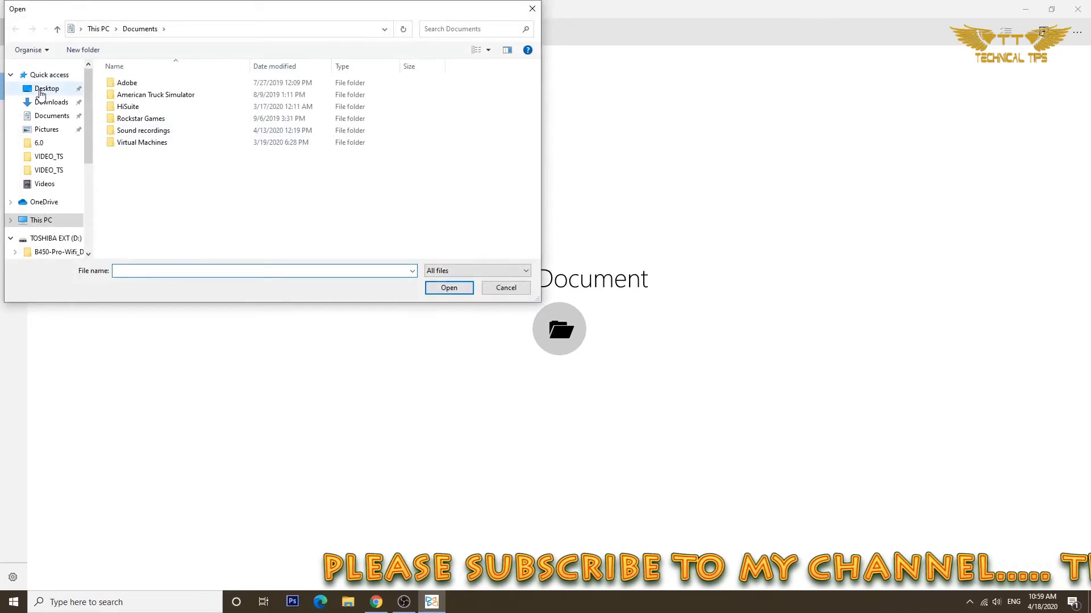
{"action": "left_click", "coordinate": [41, 89]}
{"action": "left_click", "coordinate": [386, 114]}
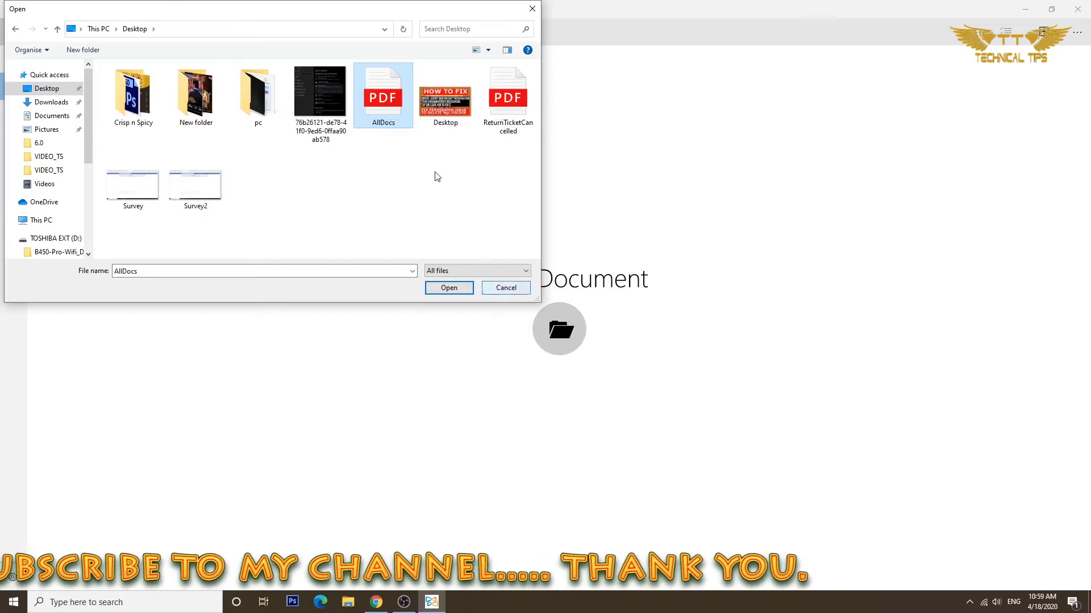
{"action": "left_click", "coordinate": [506, 288]}
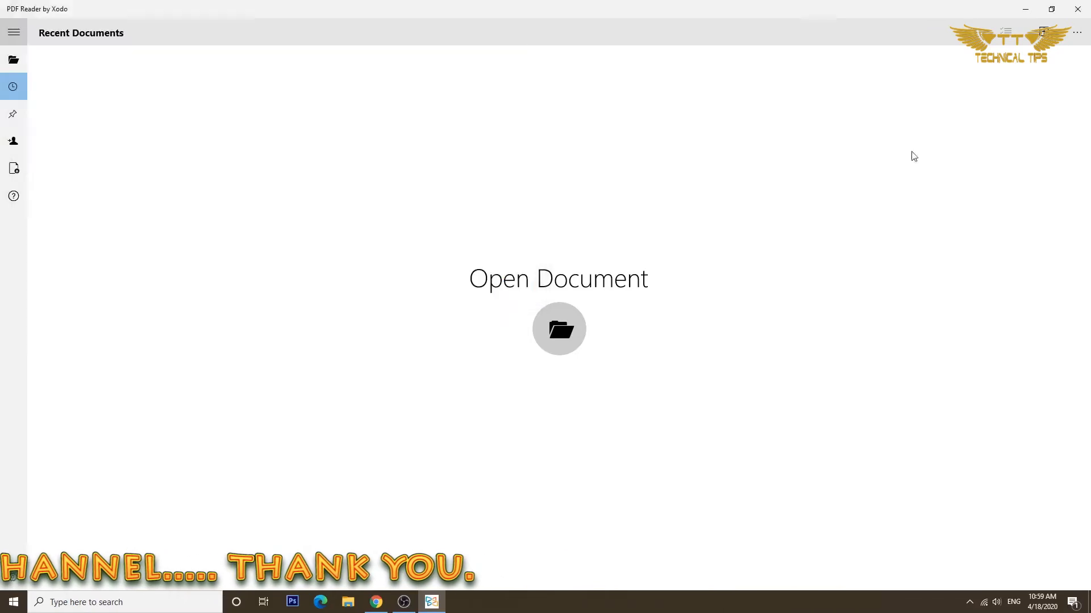
{"action": "left_click", "coordinate": [1025, 8]}
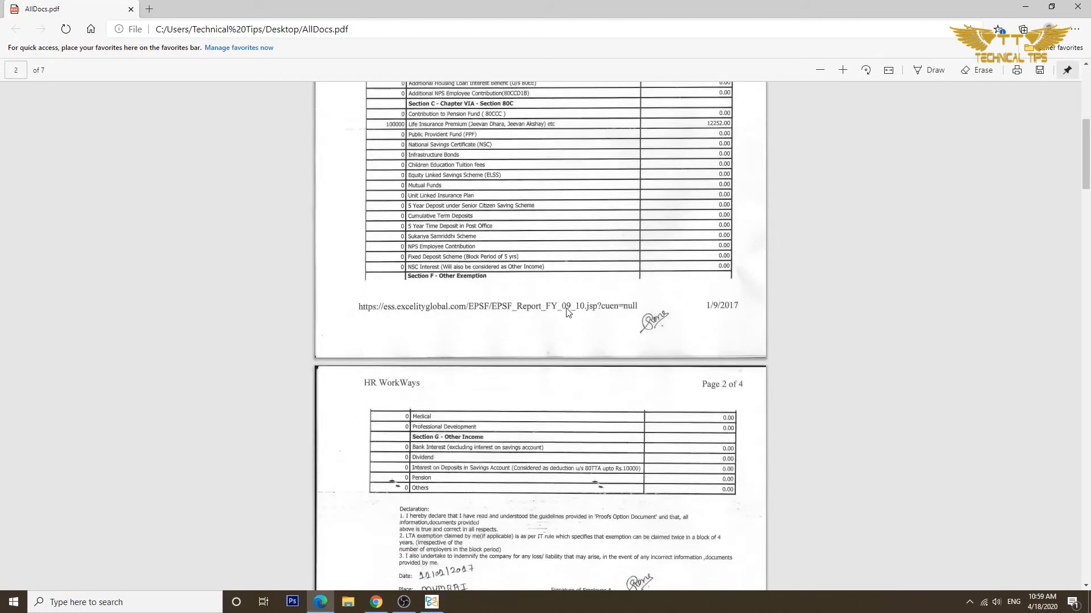
{"action": "scroll", "coordinate": [565, 314], "scroll_direction": "down", "scroll_amount": 5}
{"action": "scroll", "coordinate": [566, 313], "scroll_direction": "down", "scroll_amount": 5}
{"action": "scroll", "coordinate": [574, 310], "scroll_direction": "down", "scroll_amount": 5}
{"action": "scroll", "coordinate": [575, 309], "scroll_direction": "down", "scroll_amount": 3}
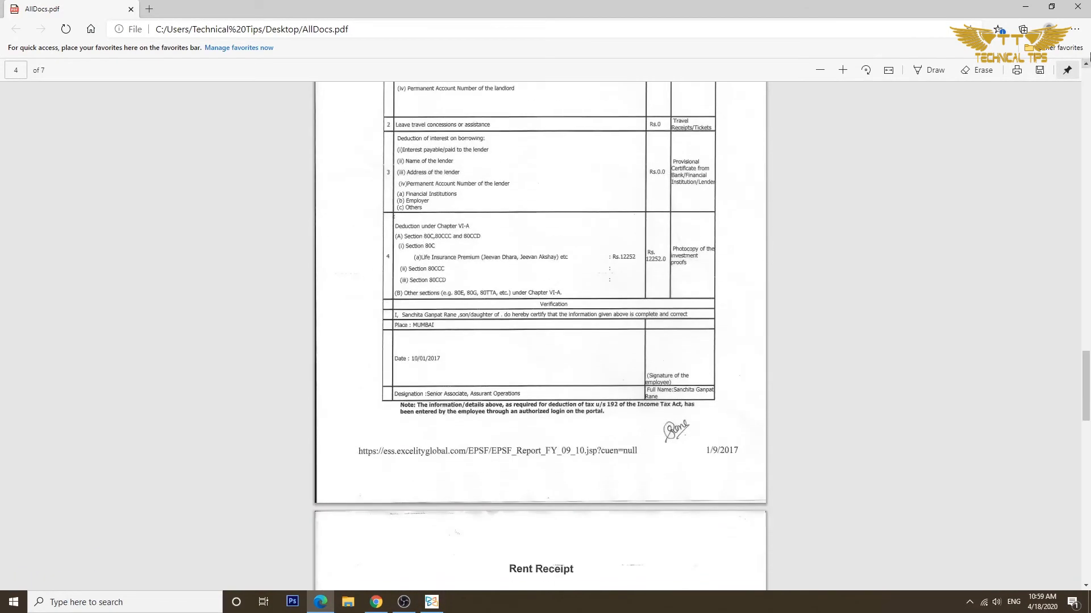
Close AllDocs.pdf in Edge and restore Xodo from the taskbar
{"action": "left_click", "coordinate": [1071, 11]}
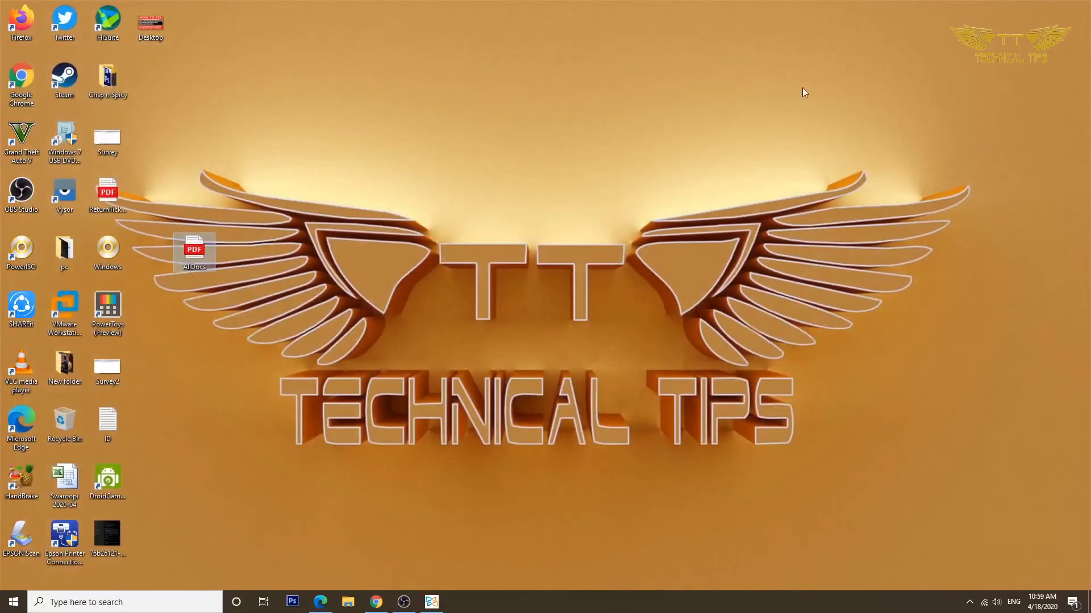
{"action": "left_click", "coordinate": [433, 603]}
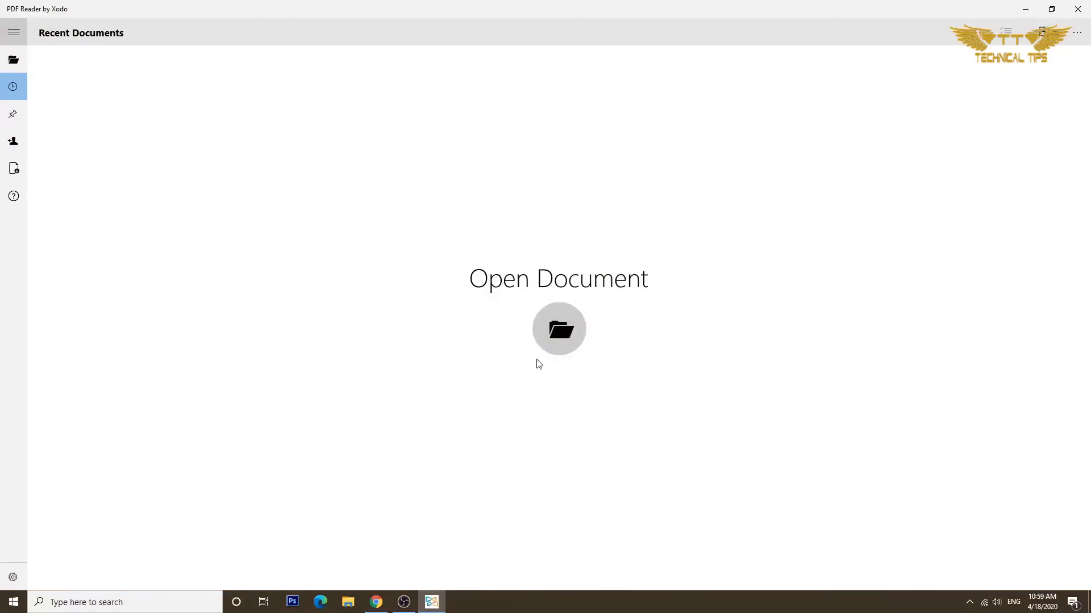
Open AllDocs.pdf from the Desktop in Xodo, showing page 1 of 7
{"action": "left_click", "coordinate": [558, 334]}
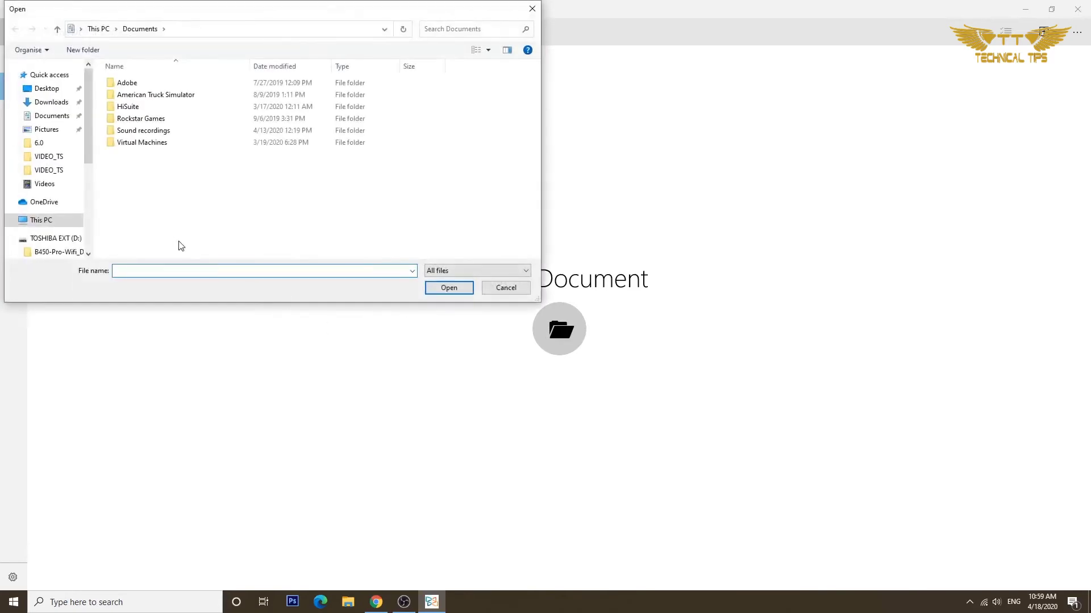
{"action": "mouse_move", "coordinate": [47, 90]}
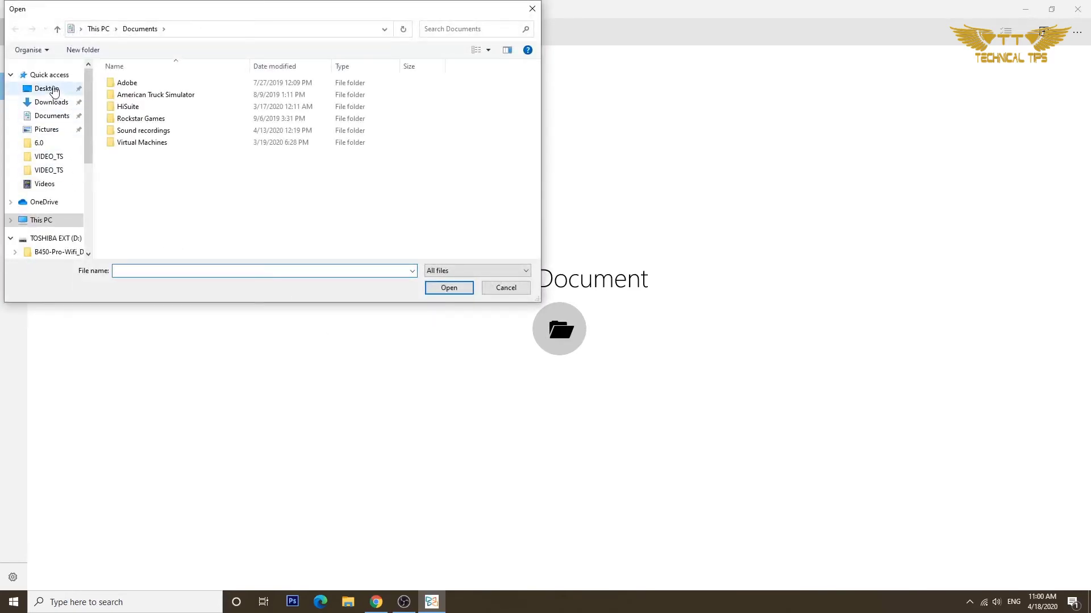
{"action": "left_click", "coordinate": [53, 91]}
{"action": "left_click", "coordinate": [395, 102]}
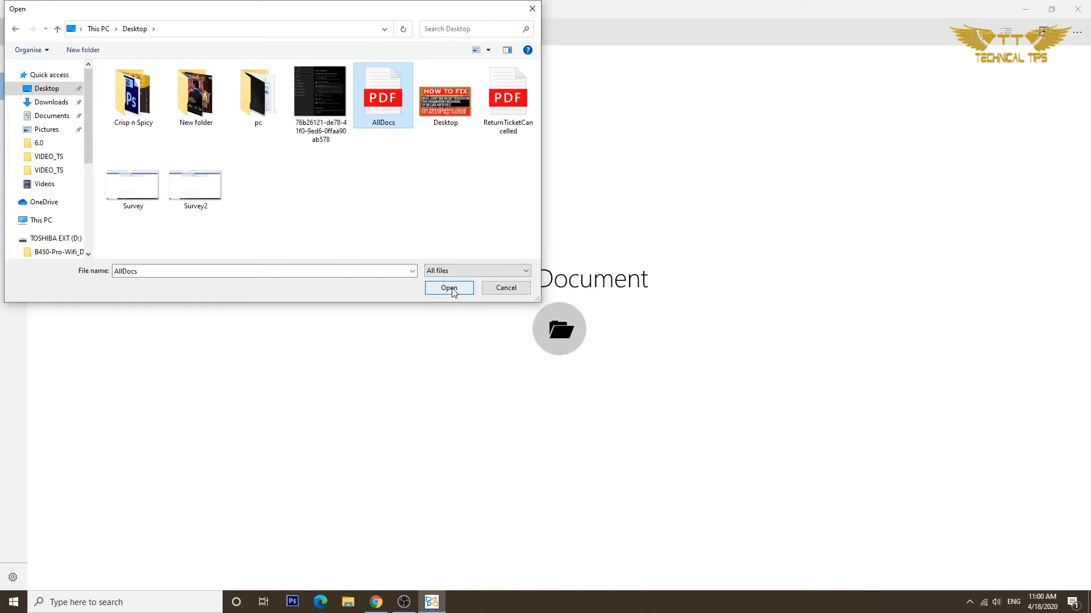
{"action": "left_click", "coordinate": [450, 290]}
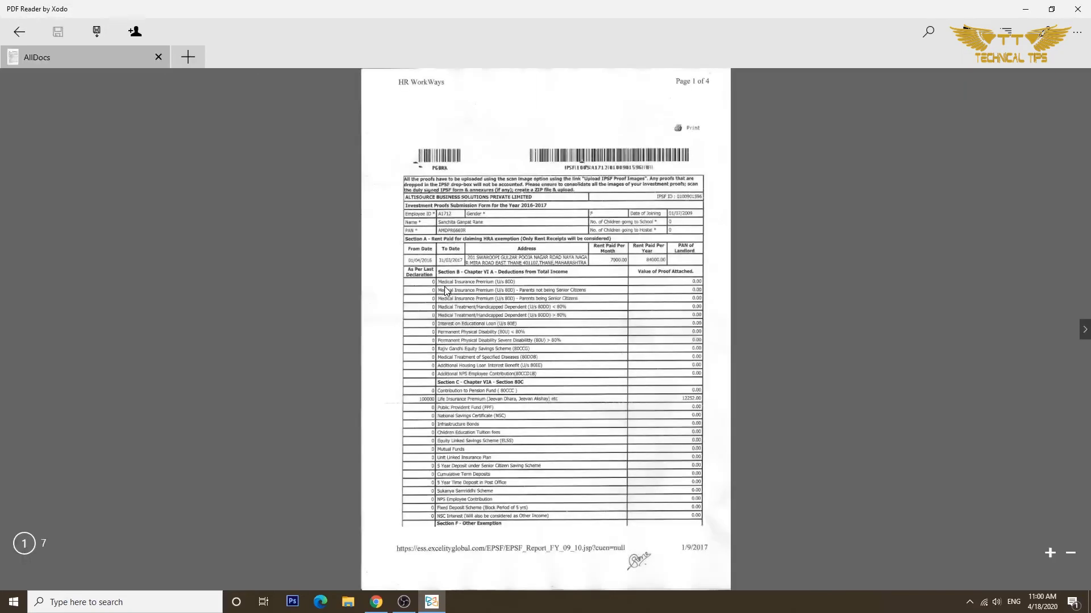
Enter a password for a password-protected copy through the menu's 'Save a...' options
{"action": "left_click", "coordinate": [1077, 36]}
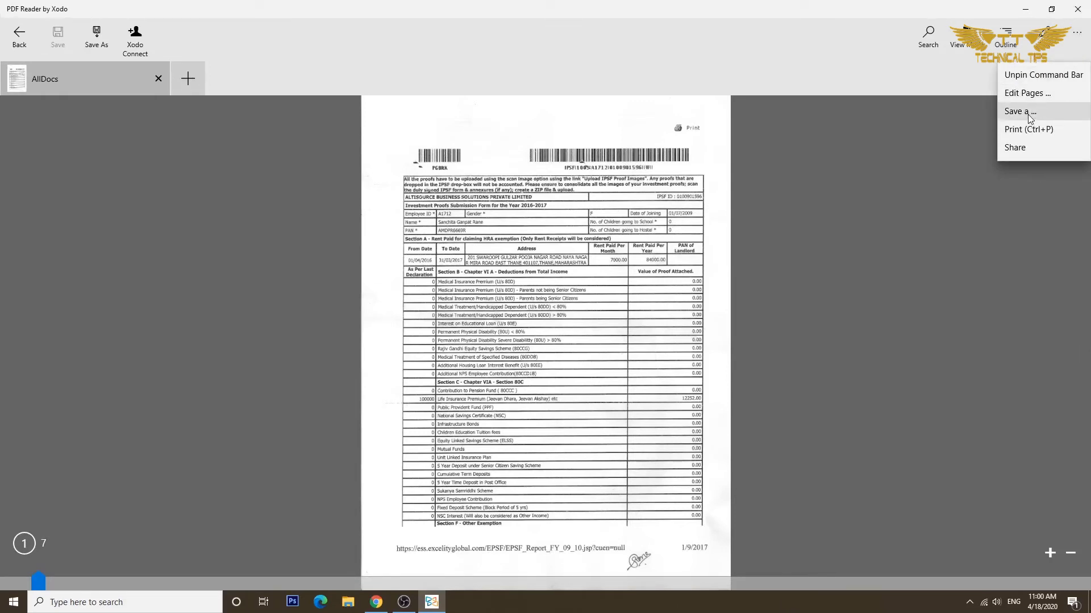
{"action": "left_click", "coordinate": [1030, 119]}
{"action": "left_click", "coordinate": [1077, 36]}
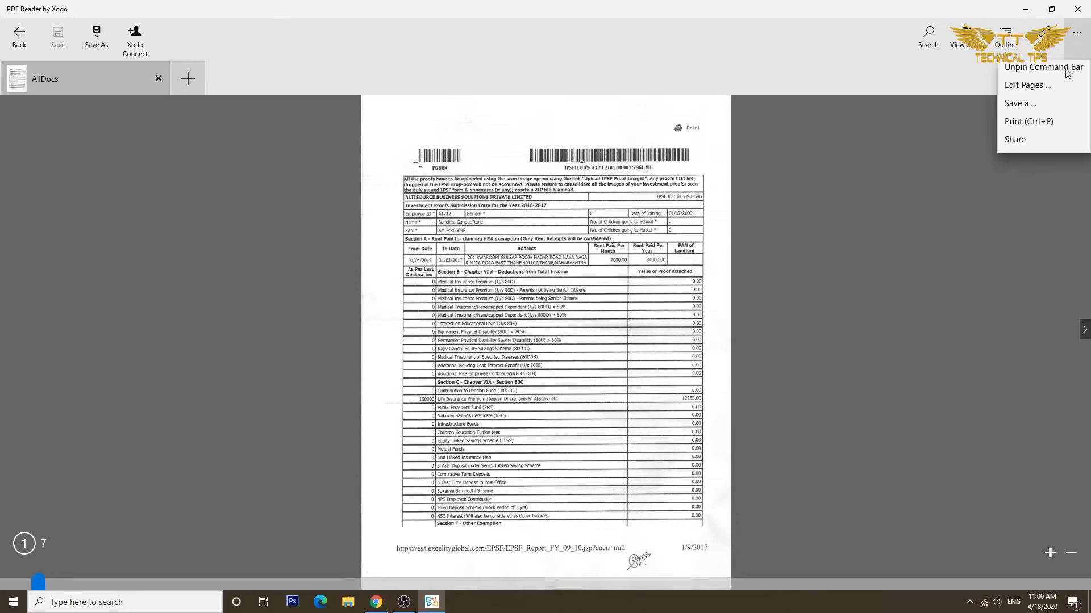
{"action": "left_click", "coordinate": [1031, 112]}
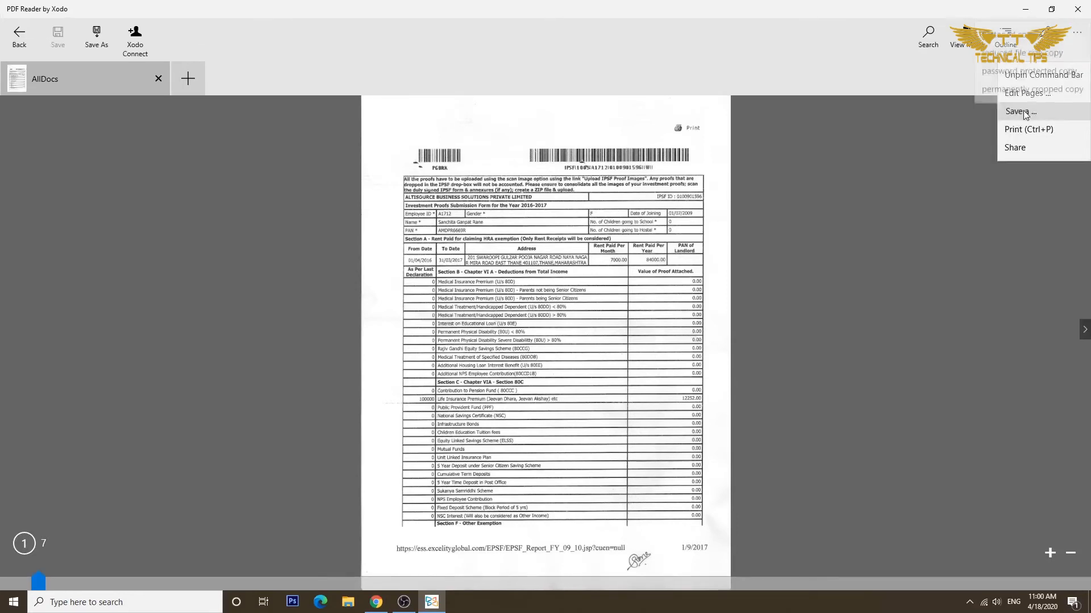
{"action": "left_click", "coordinate": [1021, 70]}
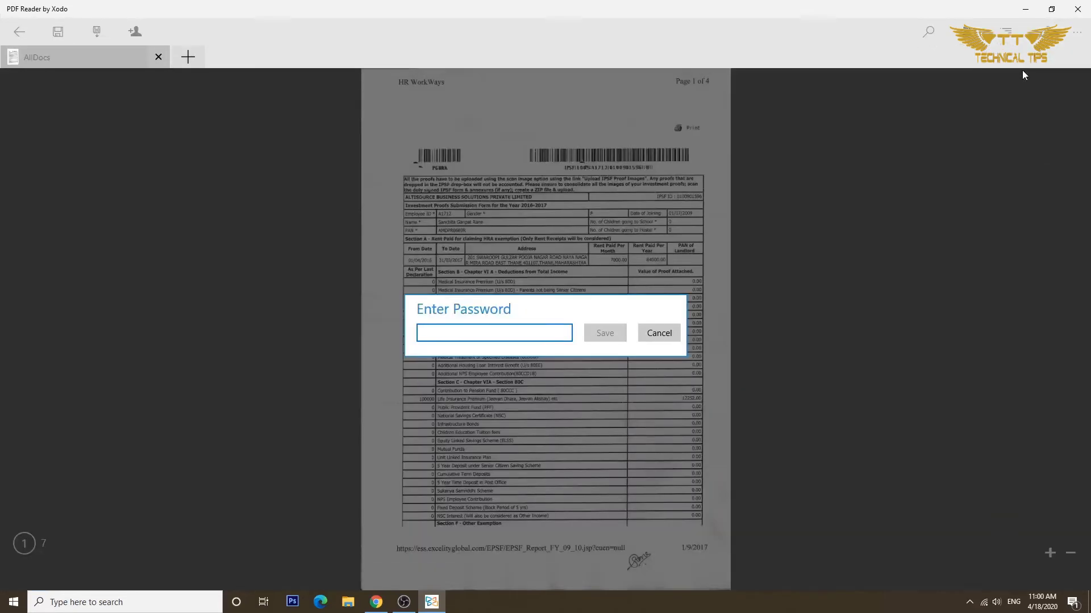
{"action": "type", "text": "*****"}
{"action": "left_click", "coordinate": [607, 333]}
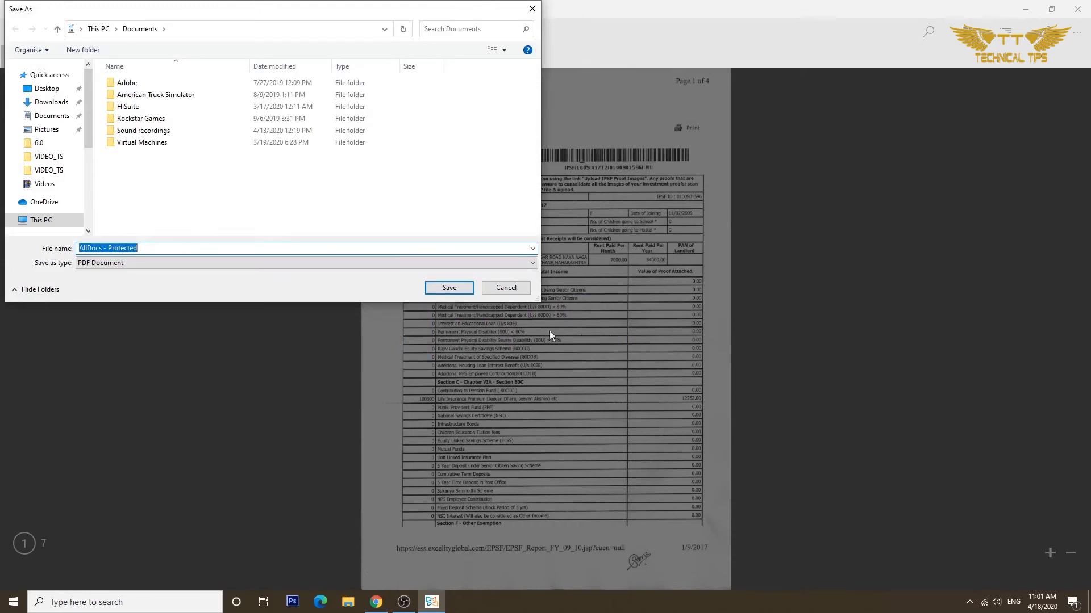
Save the copy to the Desktop as 'AllDocs - Protected' and close Xodo
{"action": "left_click", "coordinate": [47, 89]}
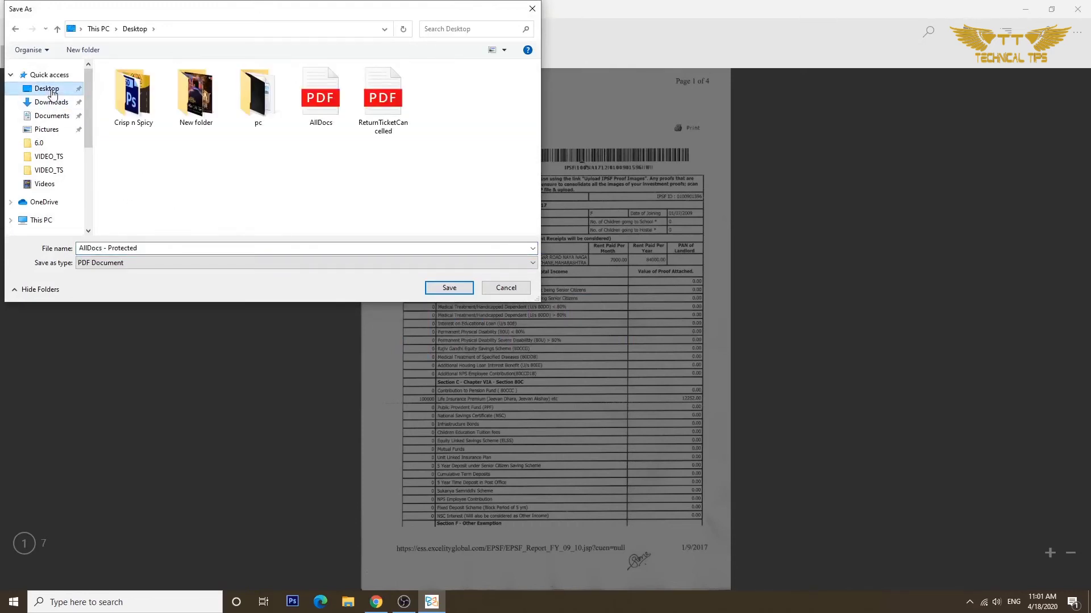
{"action": "left_click", "coordinate": [140, 248]}
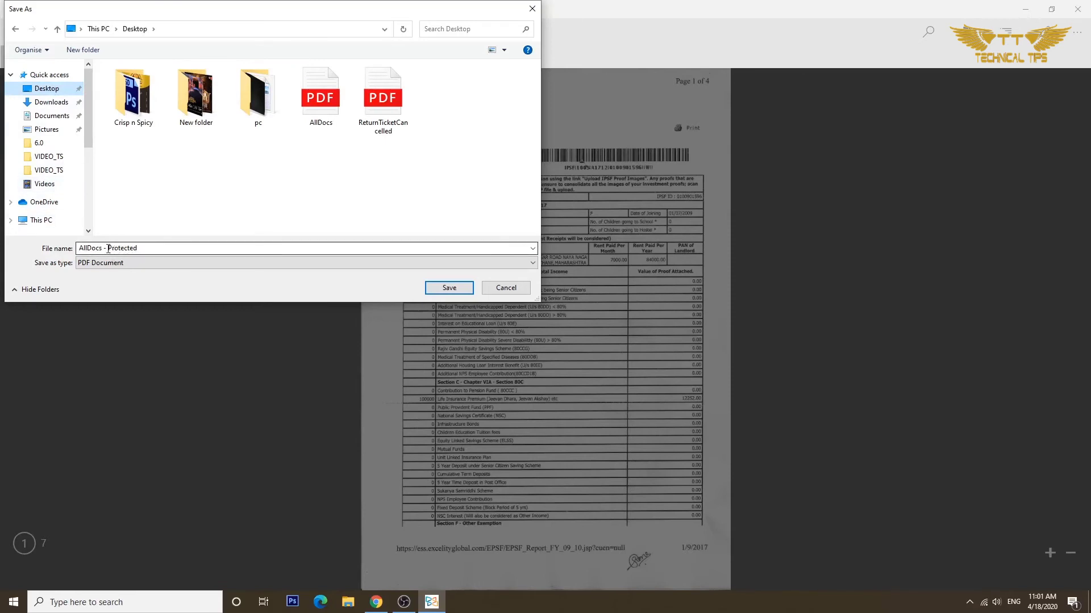
{"action": "key", "text": "ctrl+a"}
{"action": "left_click", "coordinate": [159, 250]}
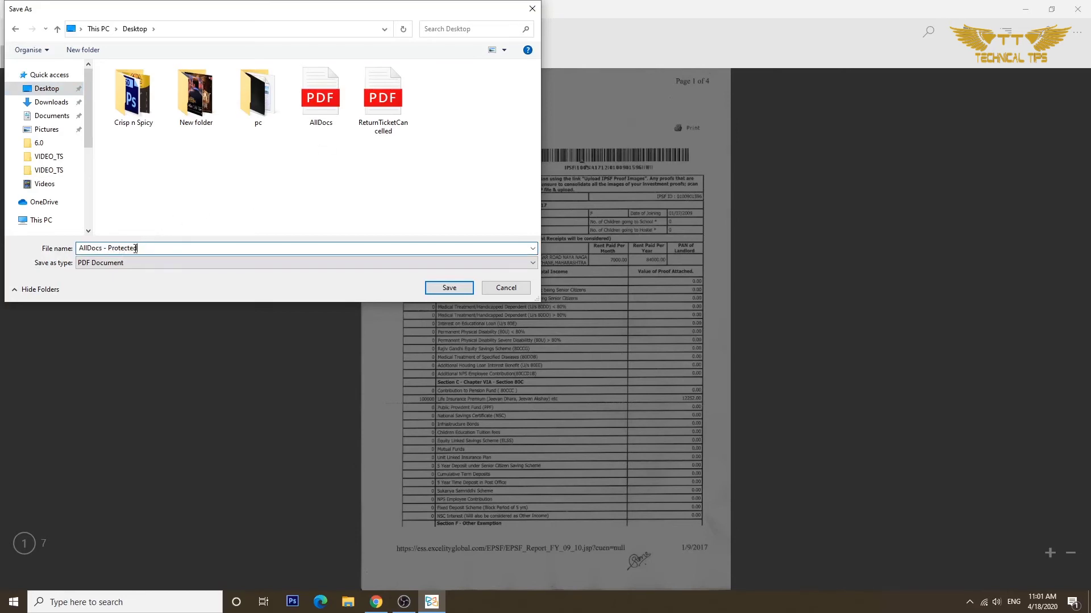
{"action": "left_click", "coordinate": [451, 289]}
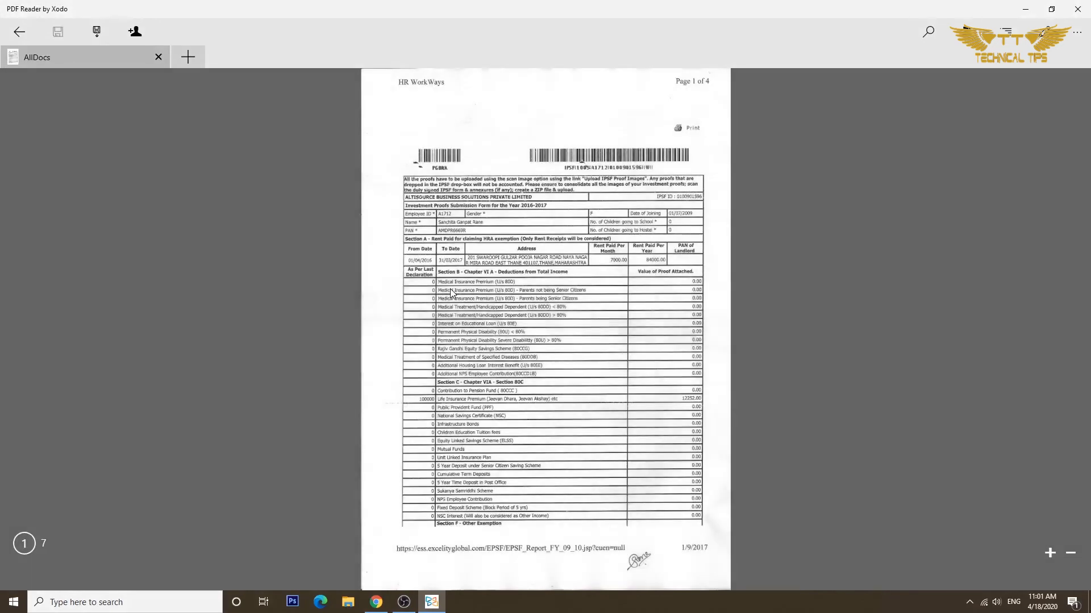
{"action": "left_click", "coordinate": [1080, 13]}
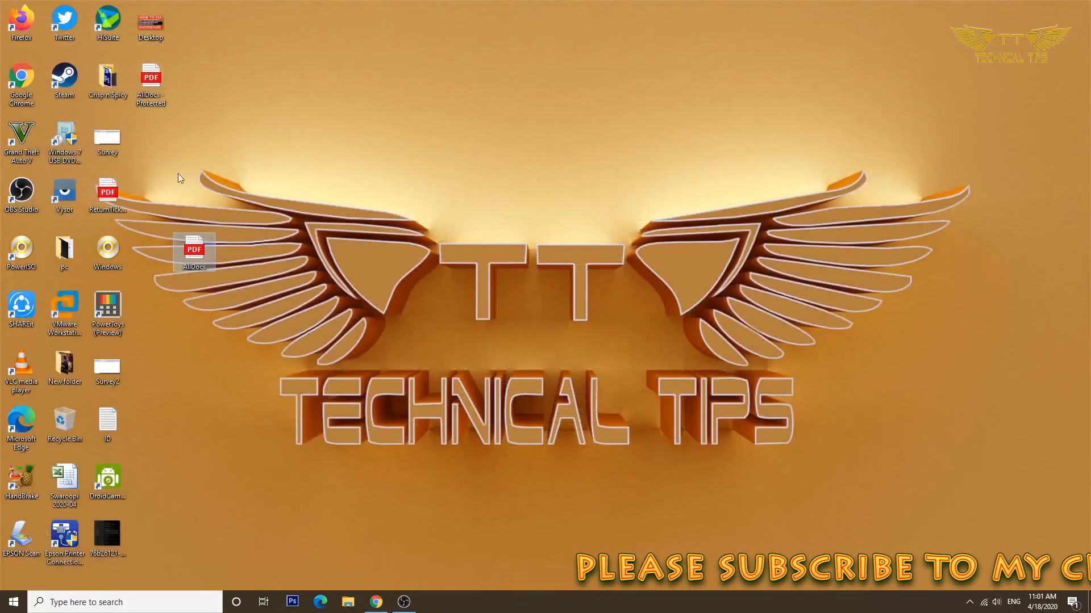
Unlock 'AllDocs - Protected' in Edge with its password, close Edge, then right-click the file
{"action": "left_click", "coordinate": [152, 84]}
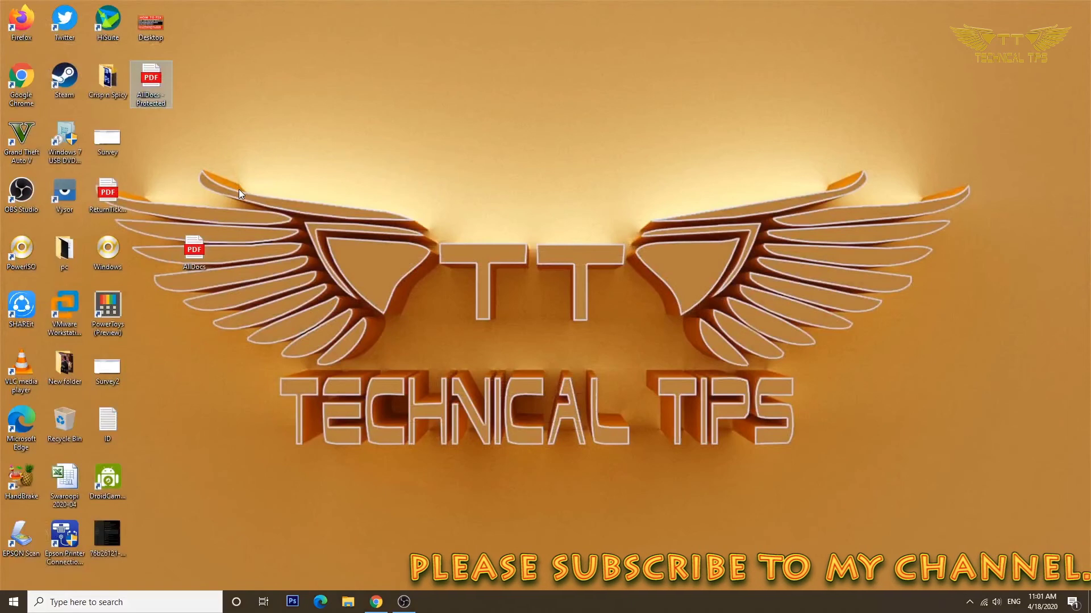
{"action": "double_click", "coordinate": [158, 85]}
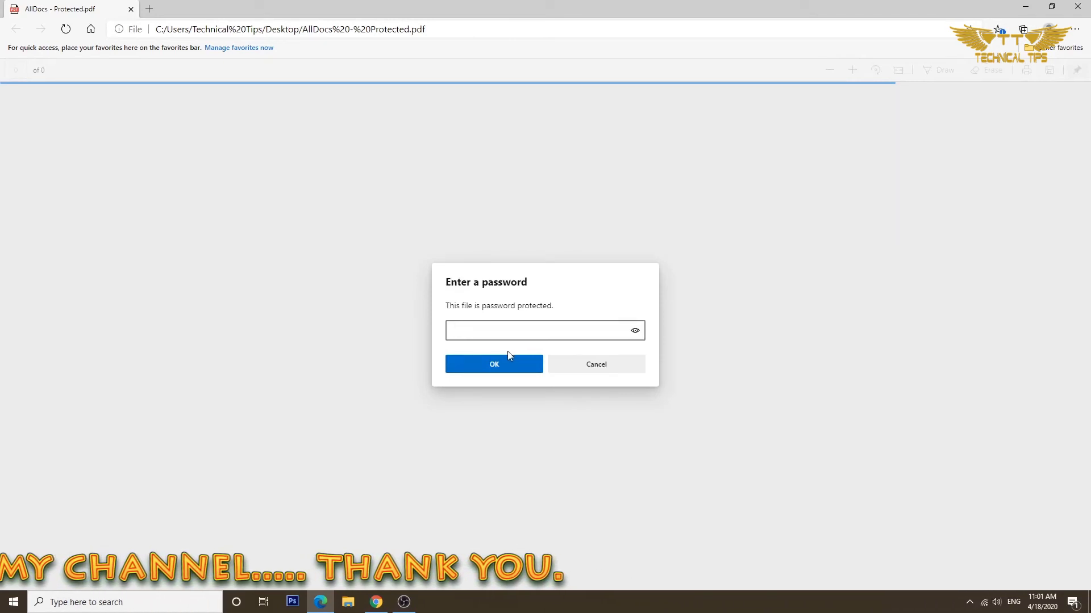
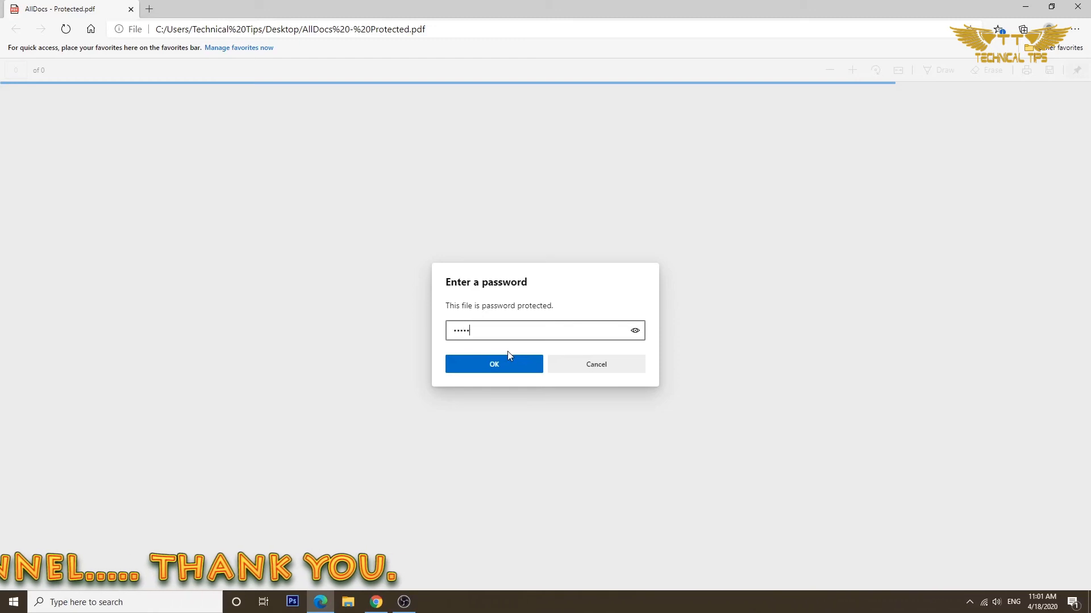
{"action": "key", "text": "Return"}
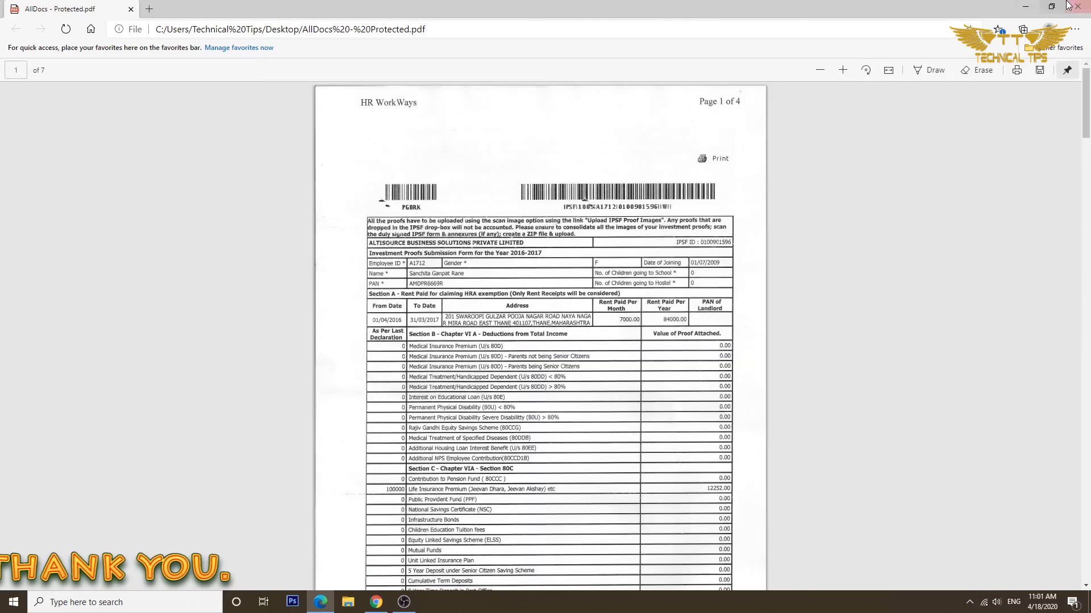
{"action": "left_click", "coordinate": [1067, 5]}
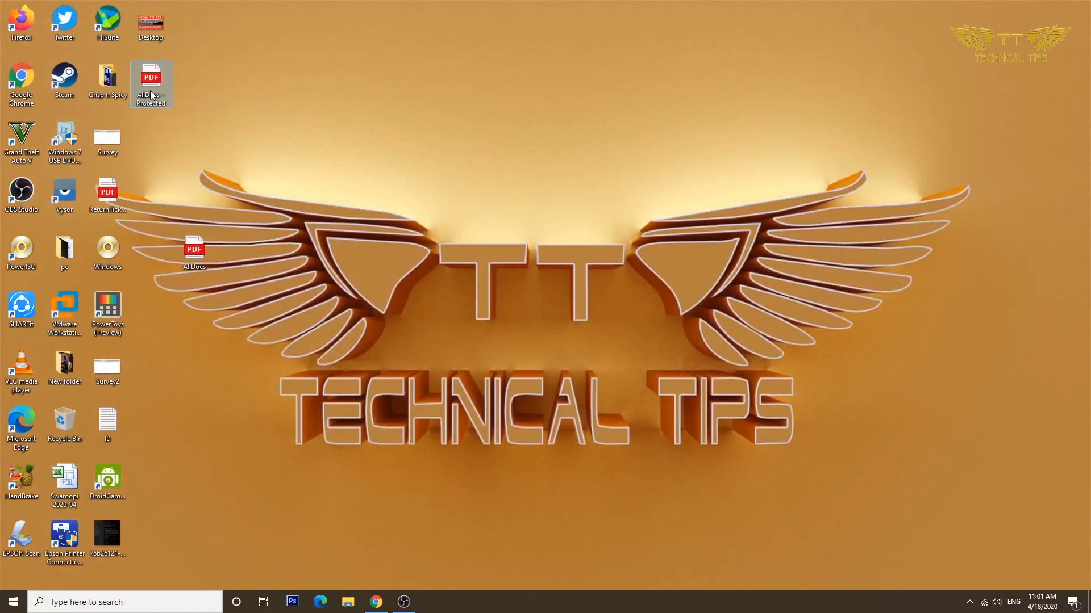
{"action": "right_click", "coordinate": [151, 94]}
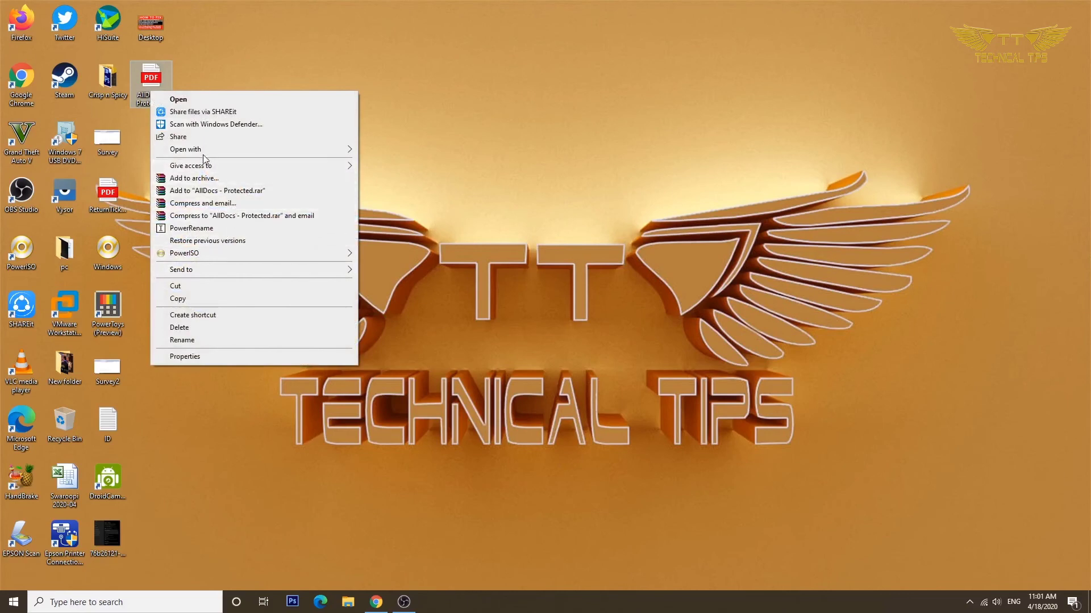
Open 'AllDocs - Protected' in Chrome, unlock it with the password, and close Chrome
{"action": "mouse_move", "coordinate": [185, 149]}
{"action": "left_click", "coordinate": [407, 167]}
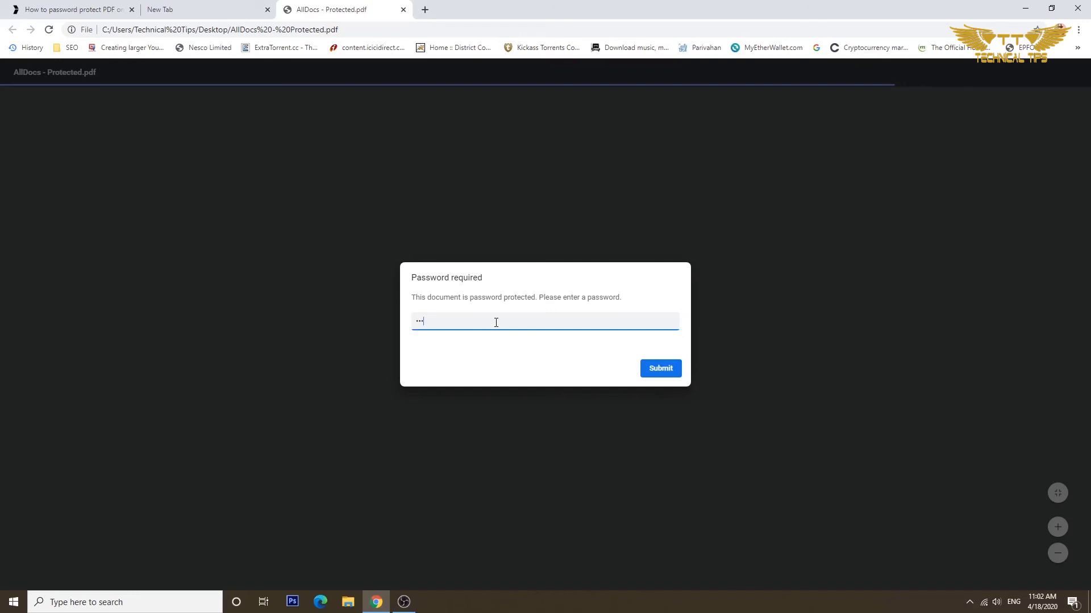
{"action": "left_click", "coordinate": [660, 371]}
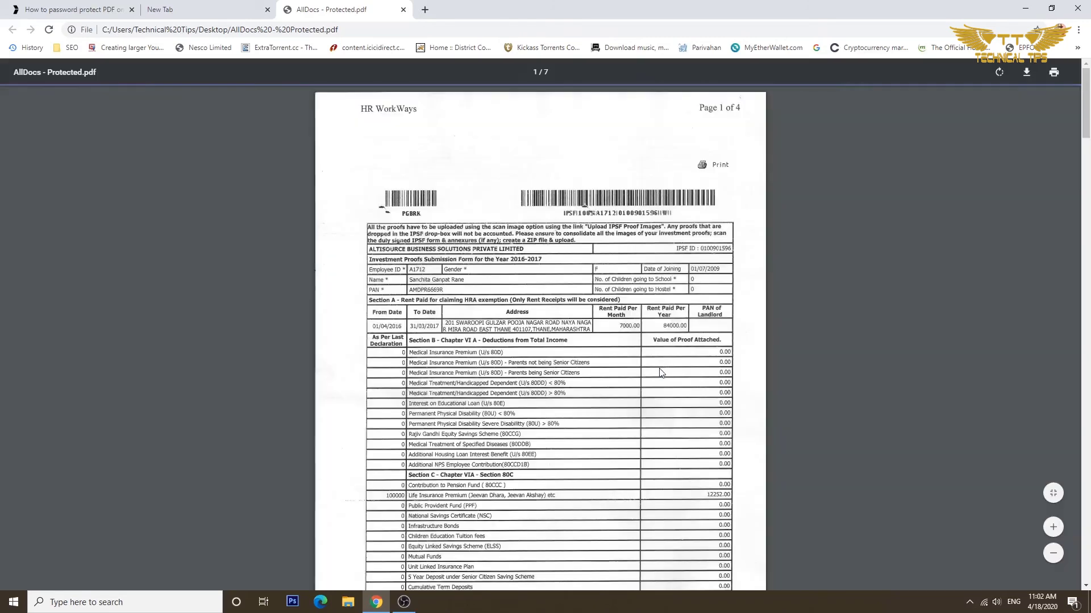
{"action": "left_click", "coordinate": [1085, 7]}
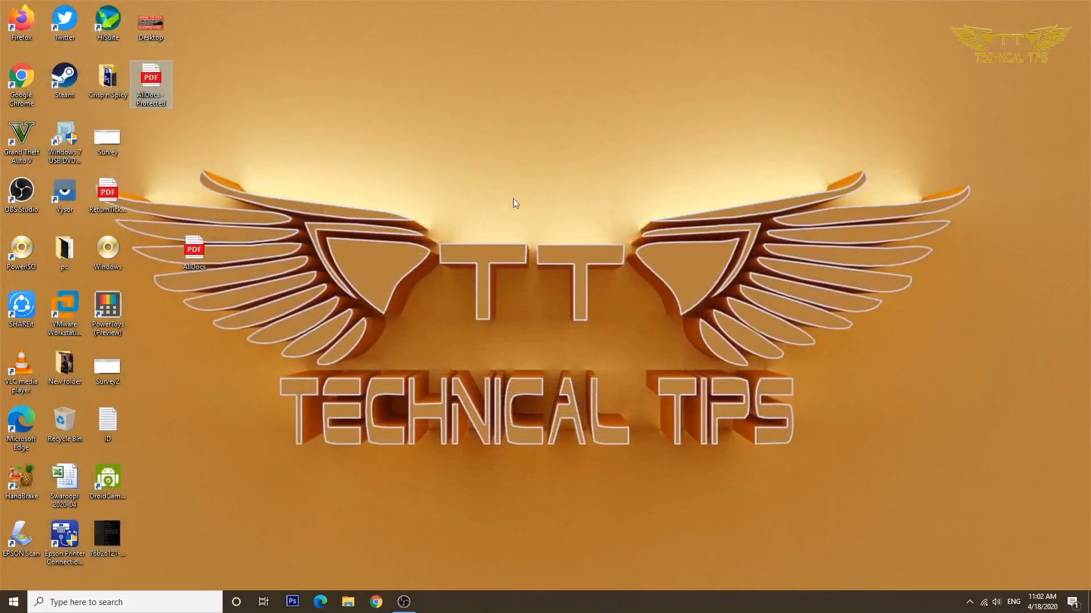